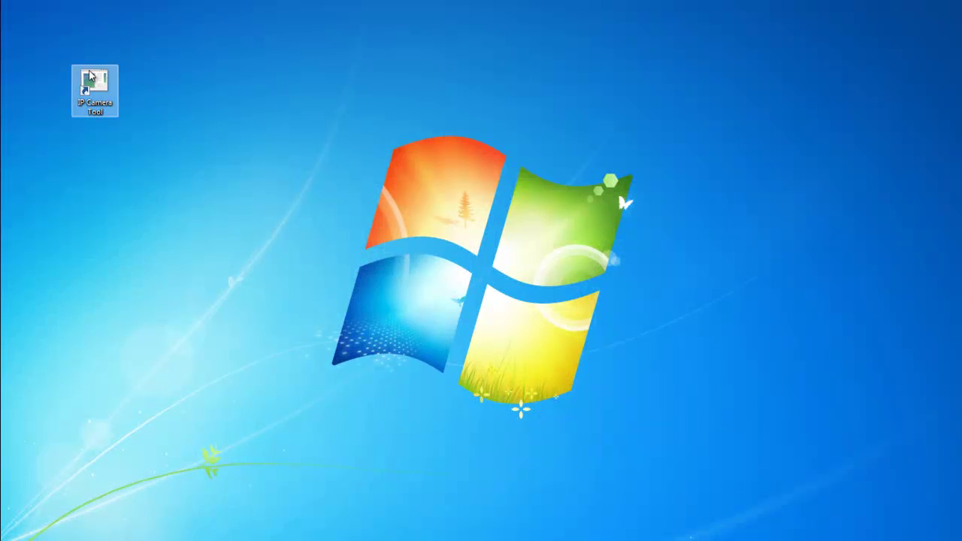
Launch IP Camera Tool and bring up the options menu for the WatchBot camera.
double_click(87, 79)
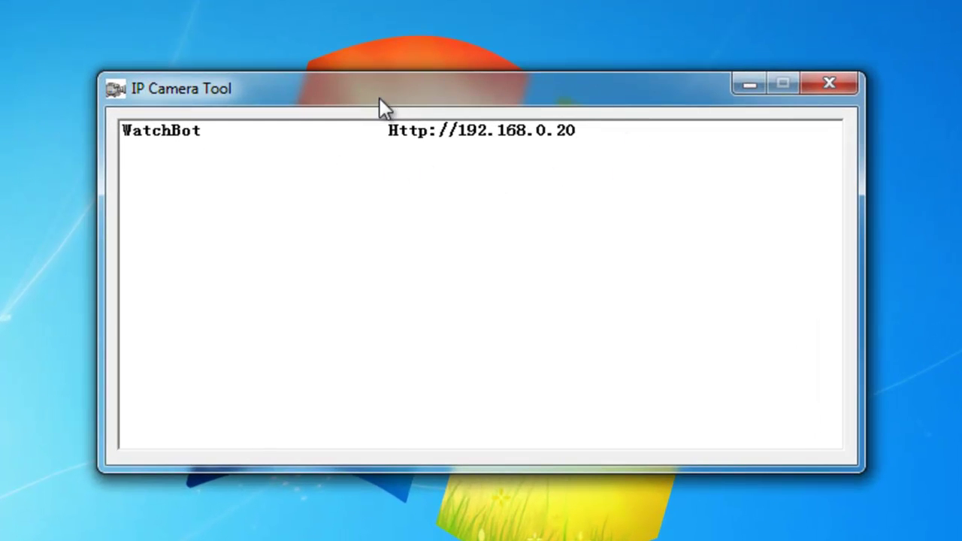
click(479, 130)
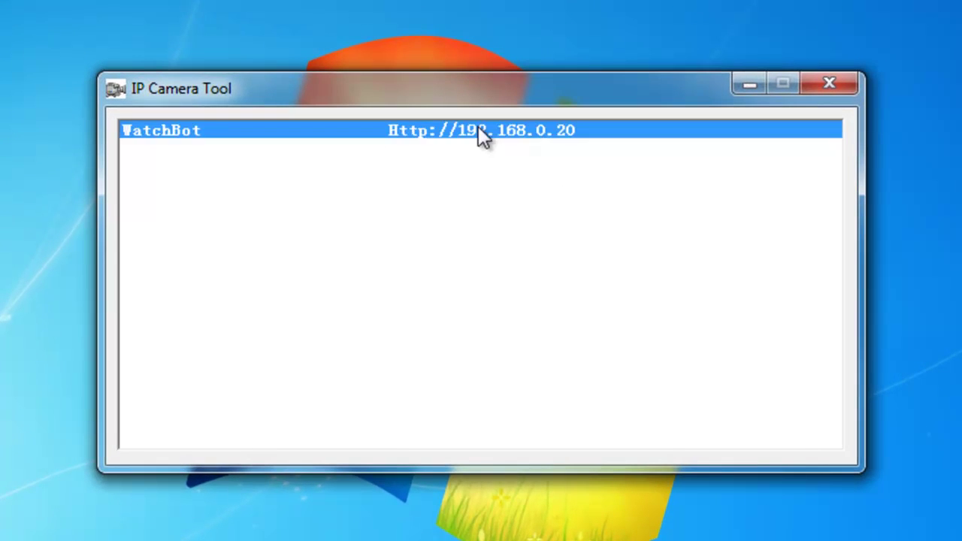
right_click(479, 129)
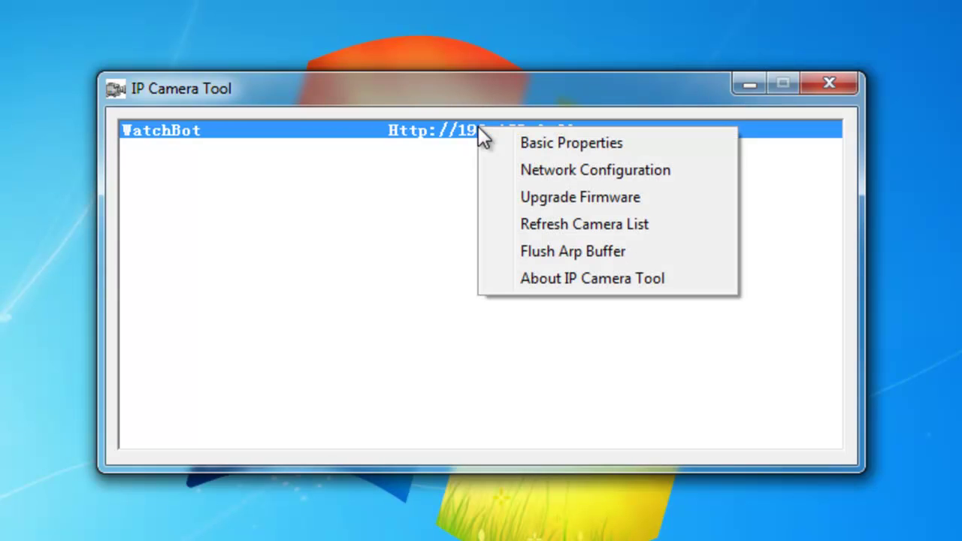
In WatchBot's Network Configuration, change Http Port from 80 to 81 and confirm with OK.
click(558, 168)
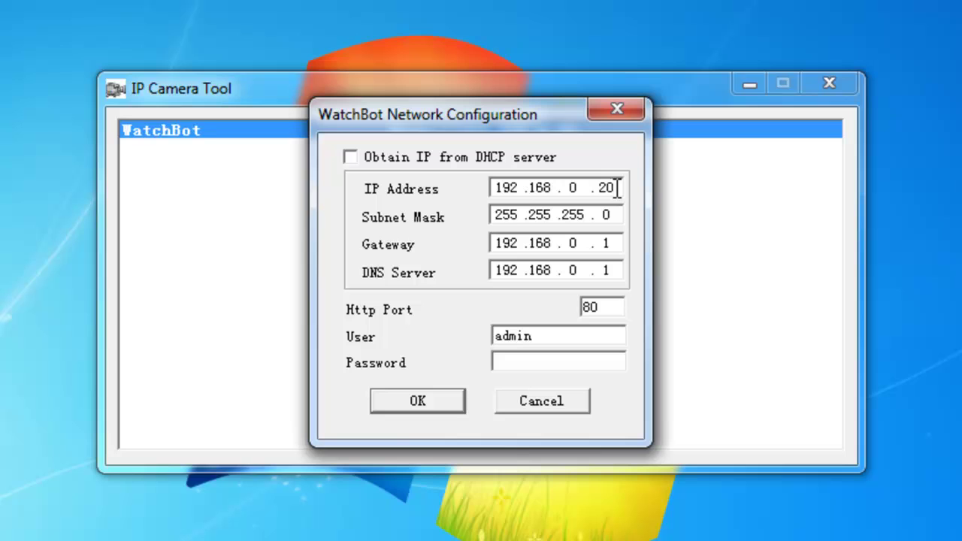
drag(618, 189, 546, 184)
drag(607, 308, 566, 306)
click(603, 308)
key(BackSpace)
text(1)
click(415, 399)
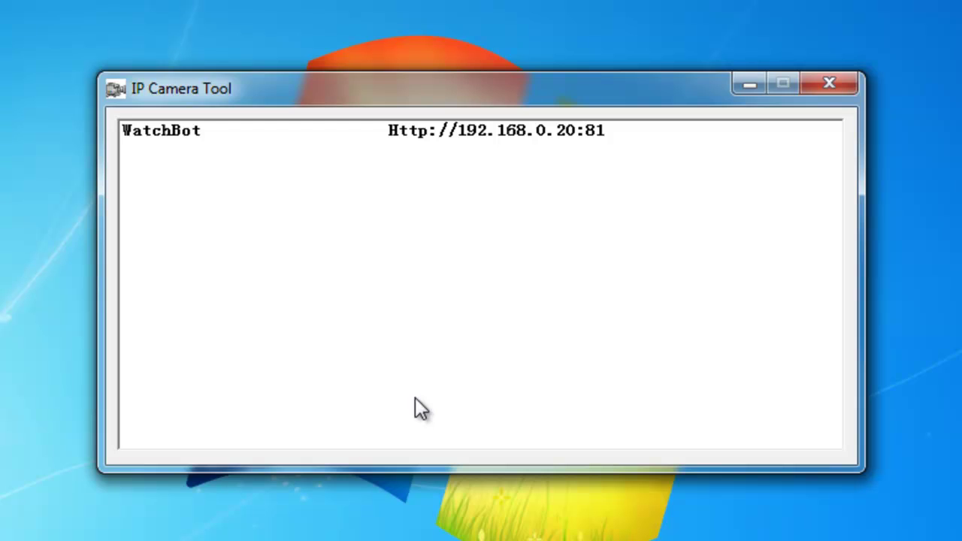
click(503, 136)
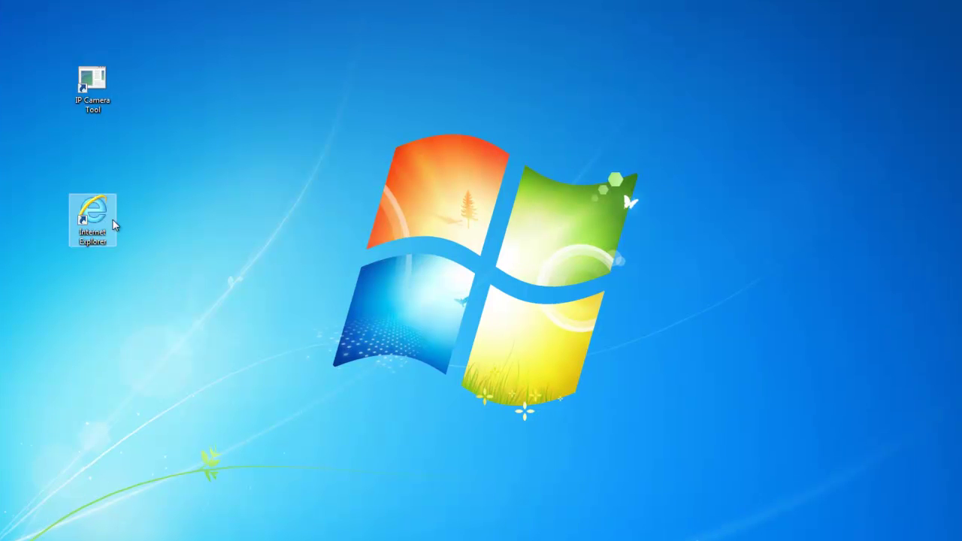
double_click(79, 212)
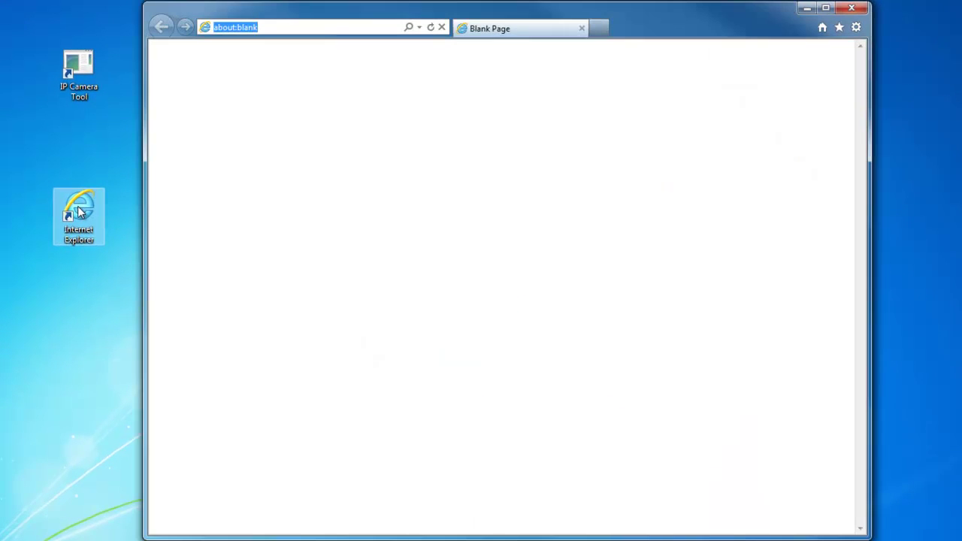
click(269, 26)
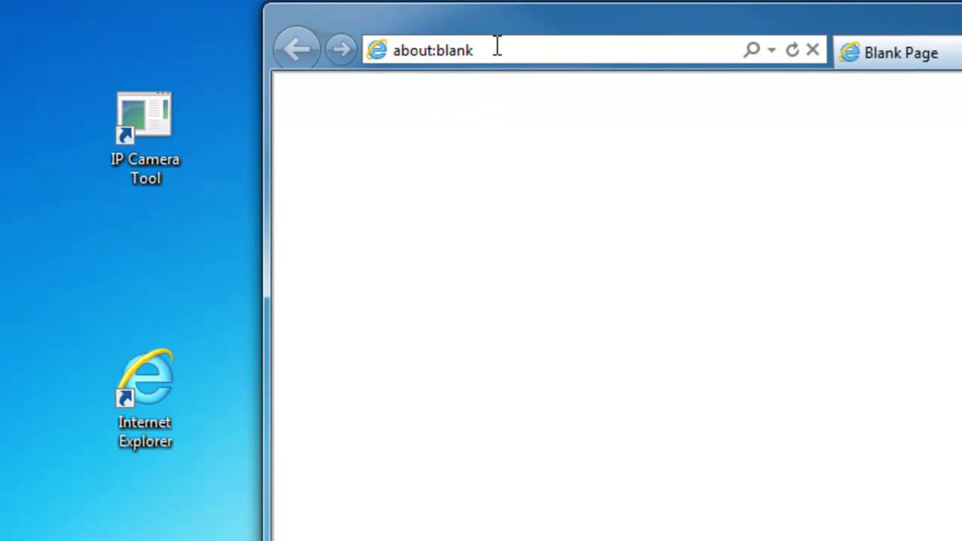
click(374, 59)
text(http://)
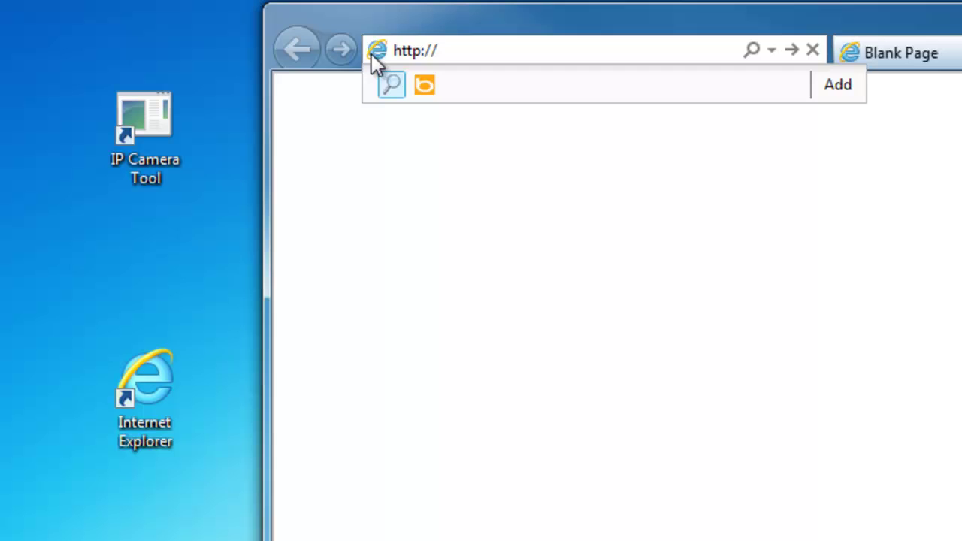
text(192.168.0)
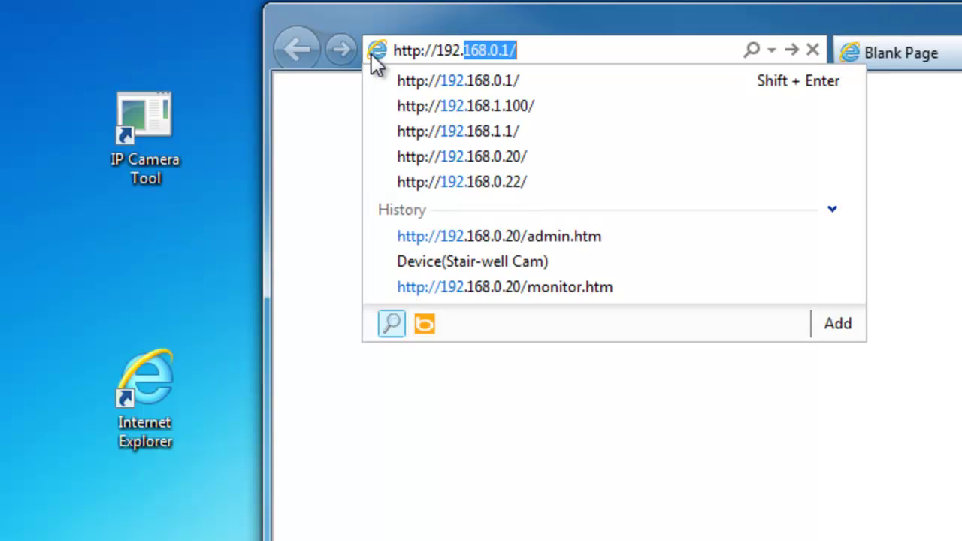
text(.1)
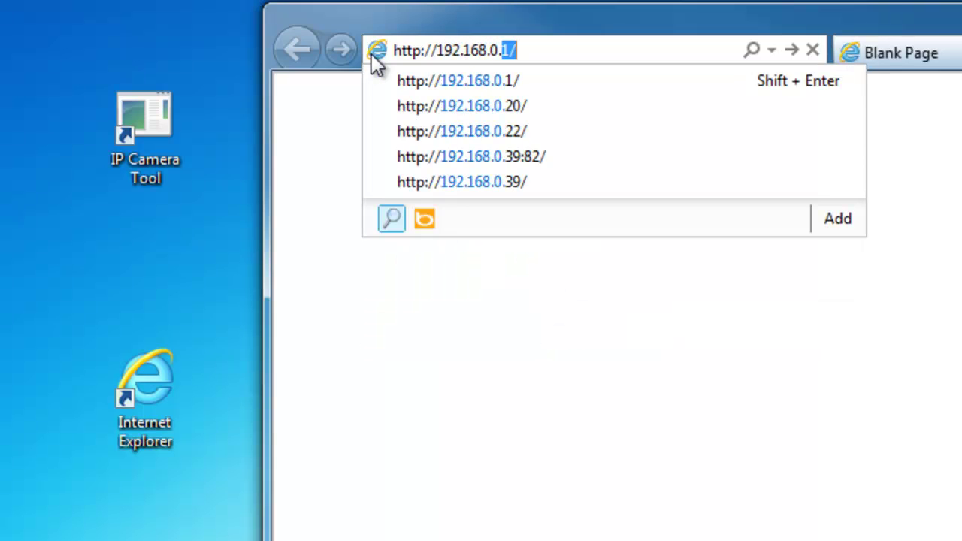
text(/)
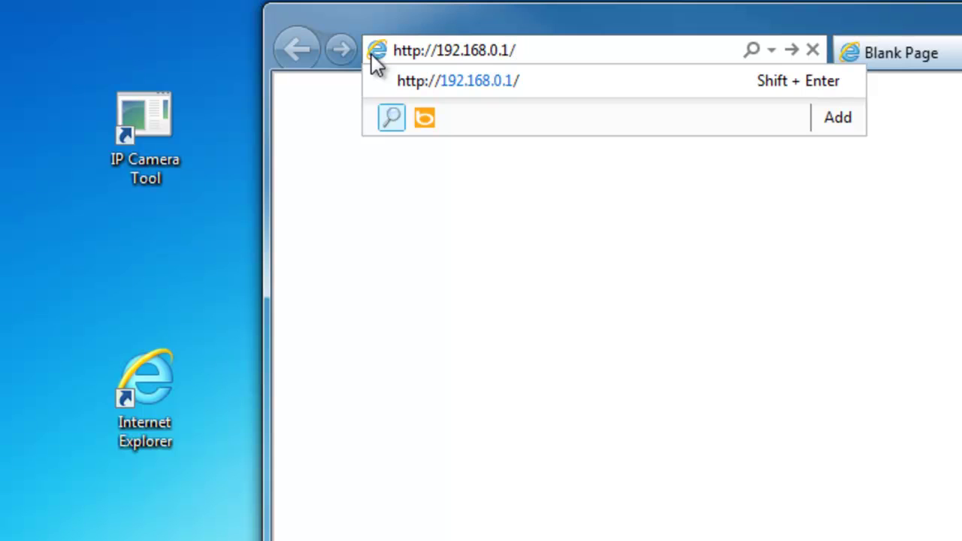
key(Return)
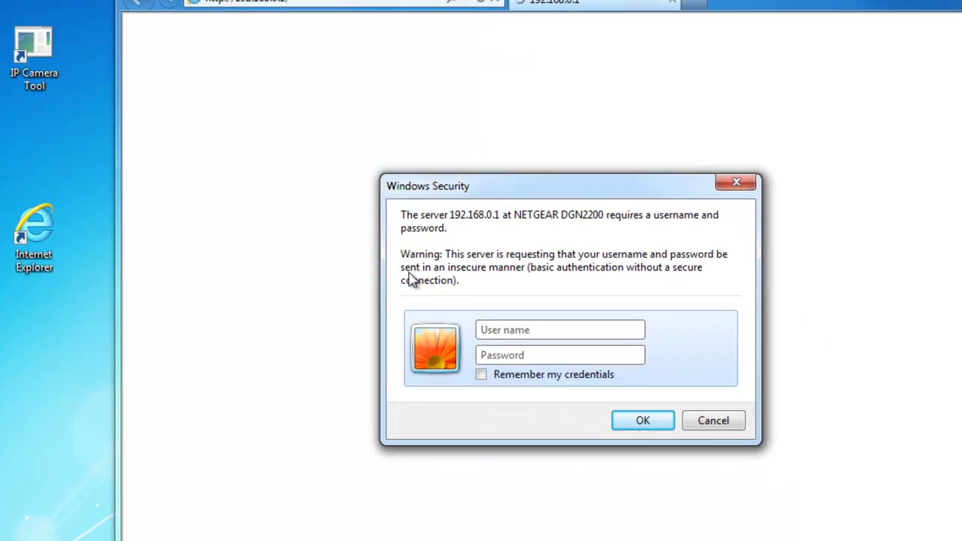
Log in with the router's user name and password, then go to the Services page.
click(548, 331)
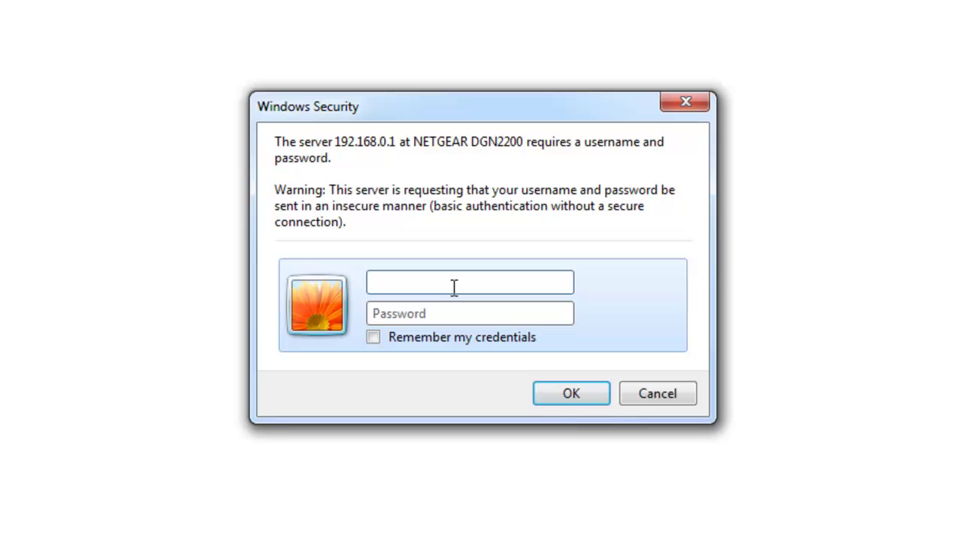
text(admin)
key(Tab)
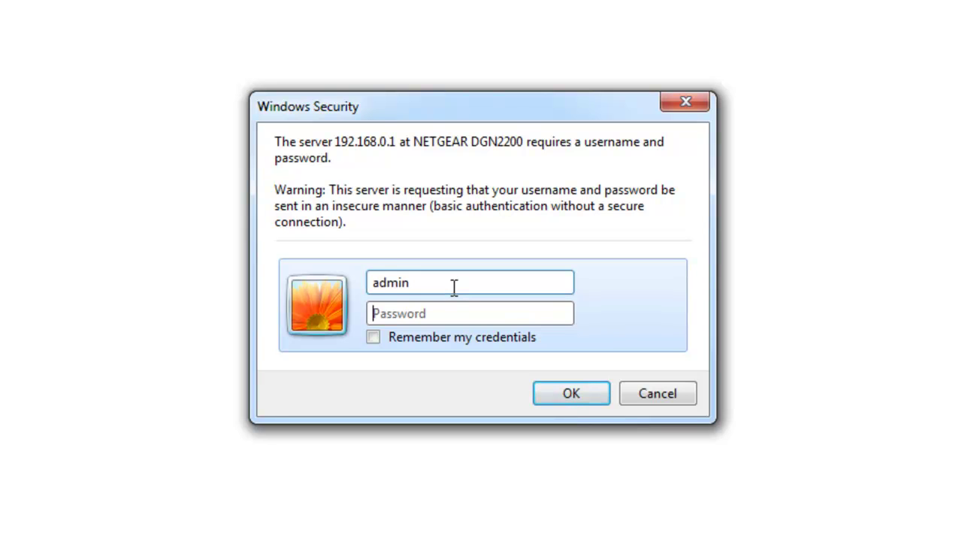
text(password)
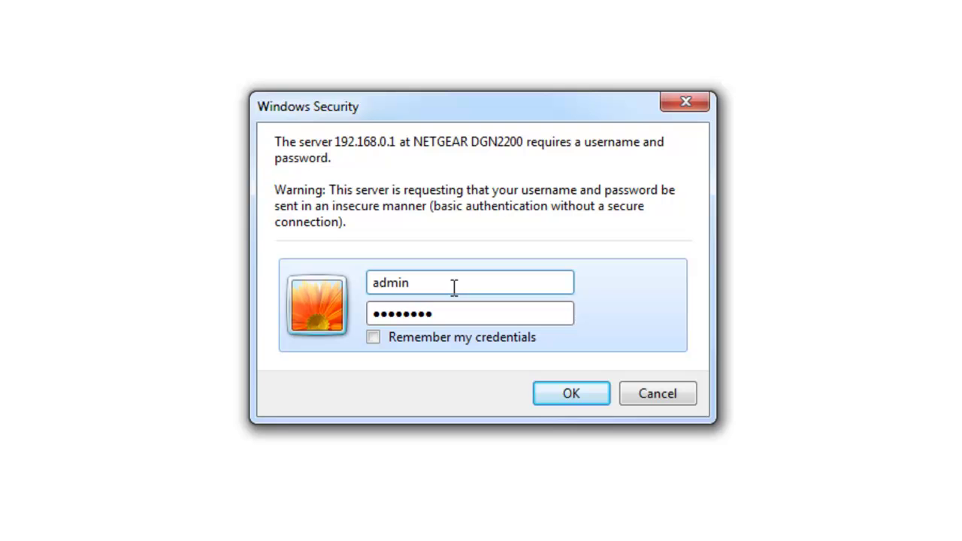
click(574, 397)
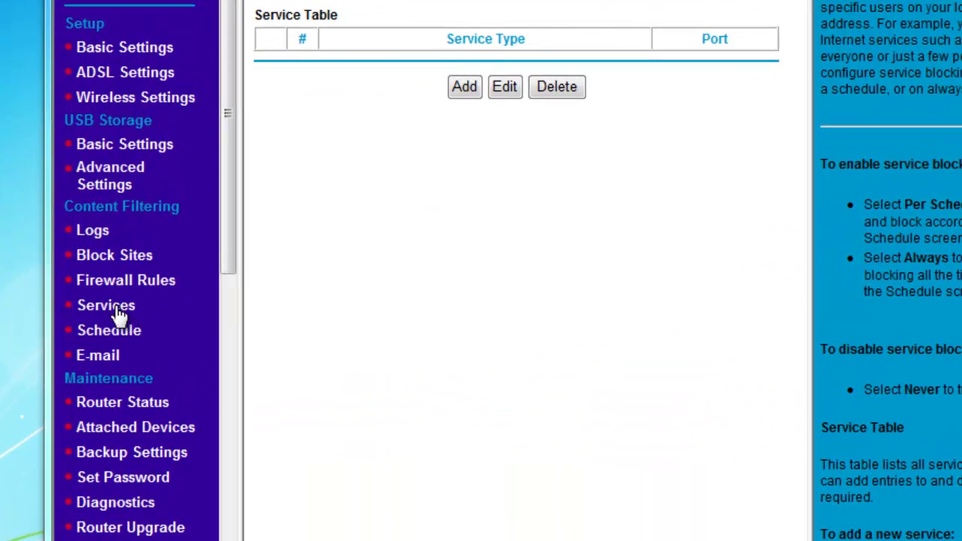
drag(143, 303, 105, 309)
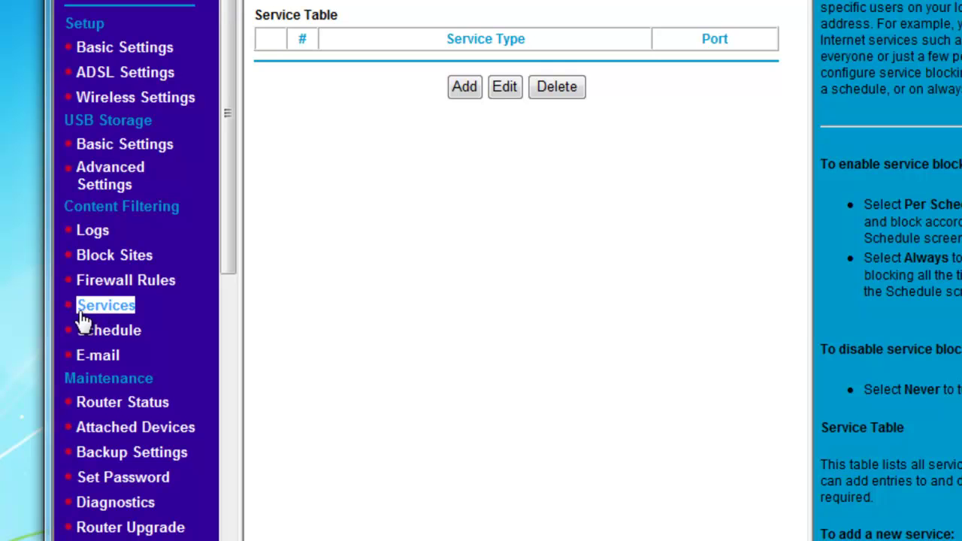
click(186, 312)
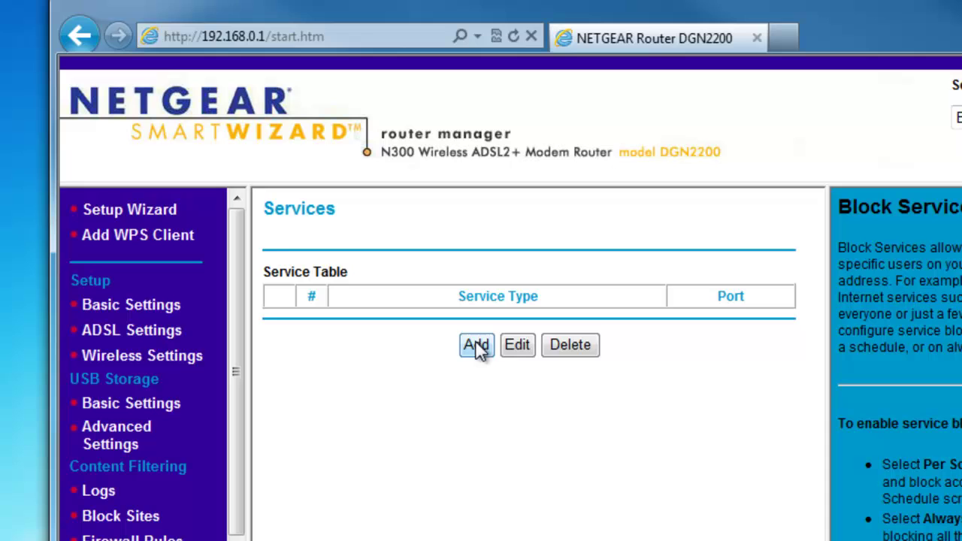
Add a service named WatchBot, protocol TCP/UDP, start and finish port 81.
click(477, 346)
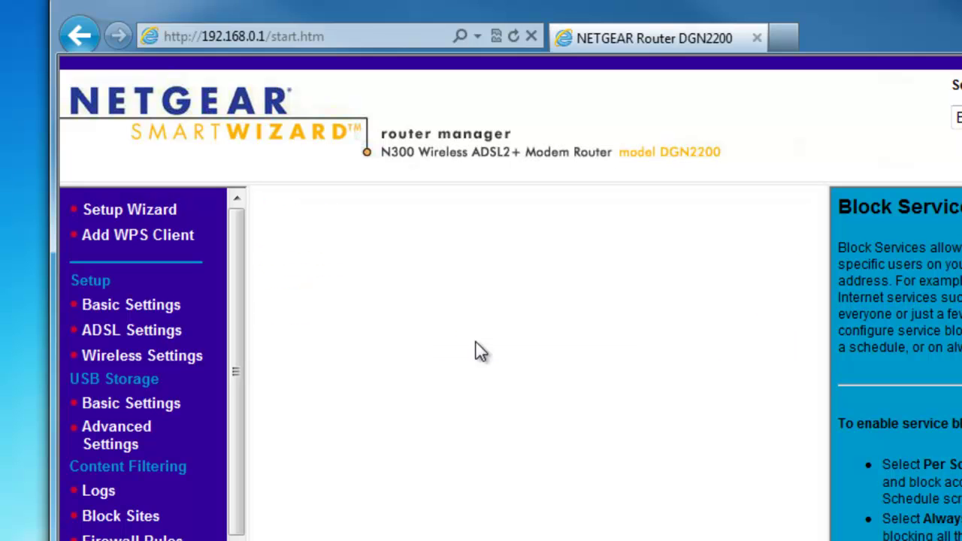
click(542, 275)
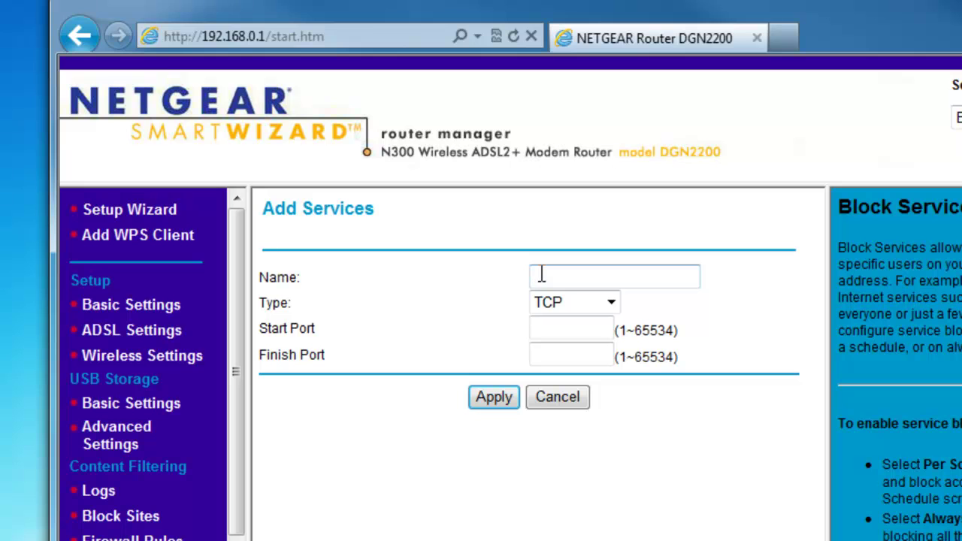
text(WatchBot)
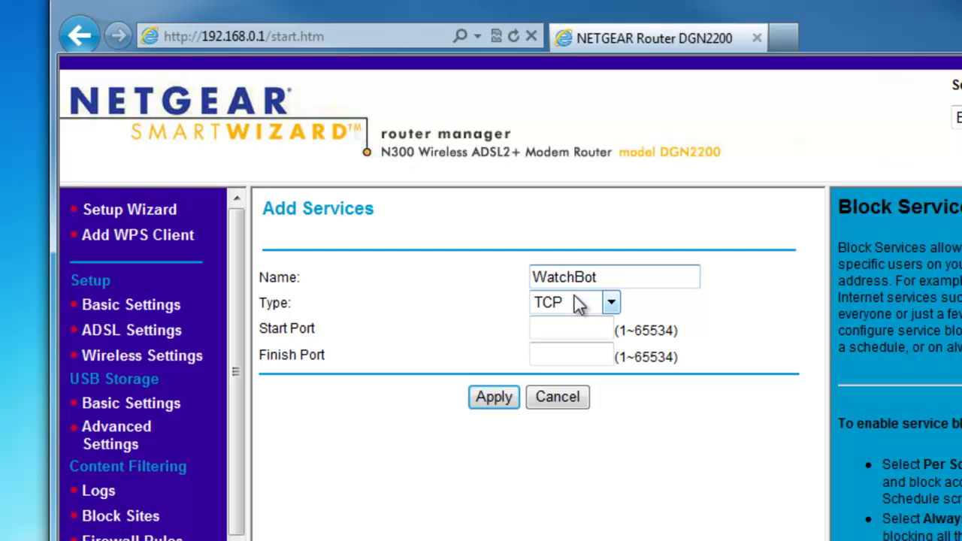
click(611, 304)
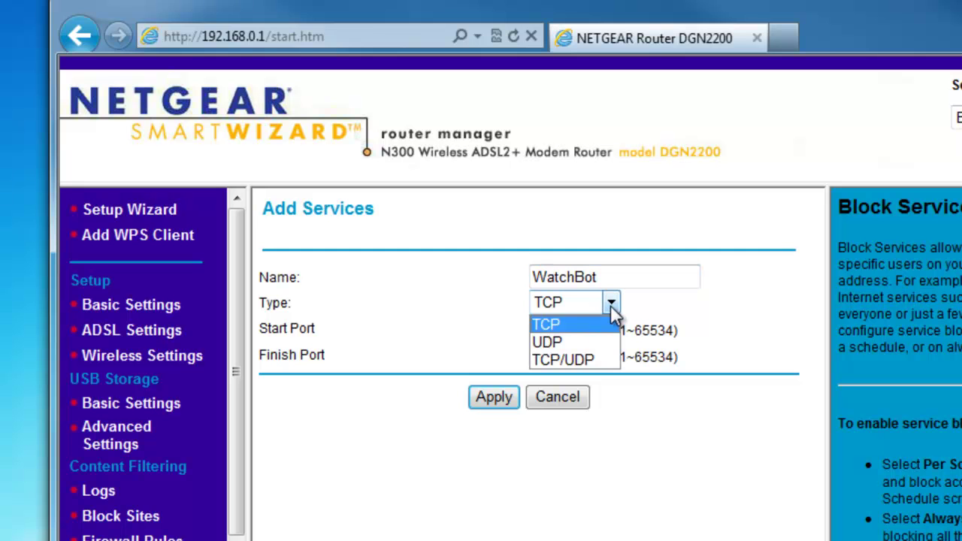
click(566, 364)
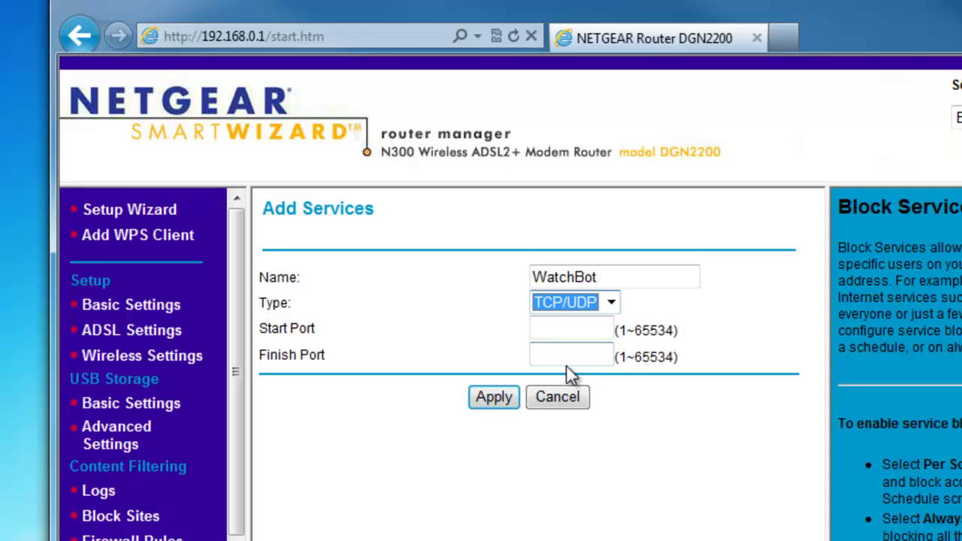
click(564, 327)
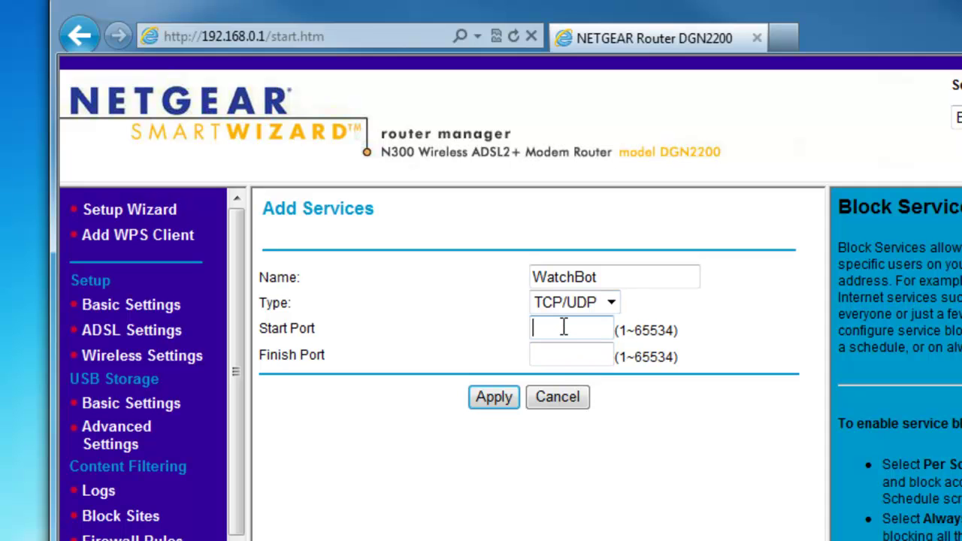
text(81)
click(555, 351)
text(81)
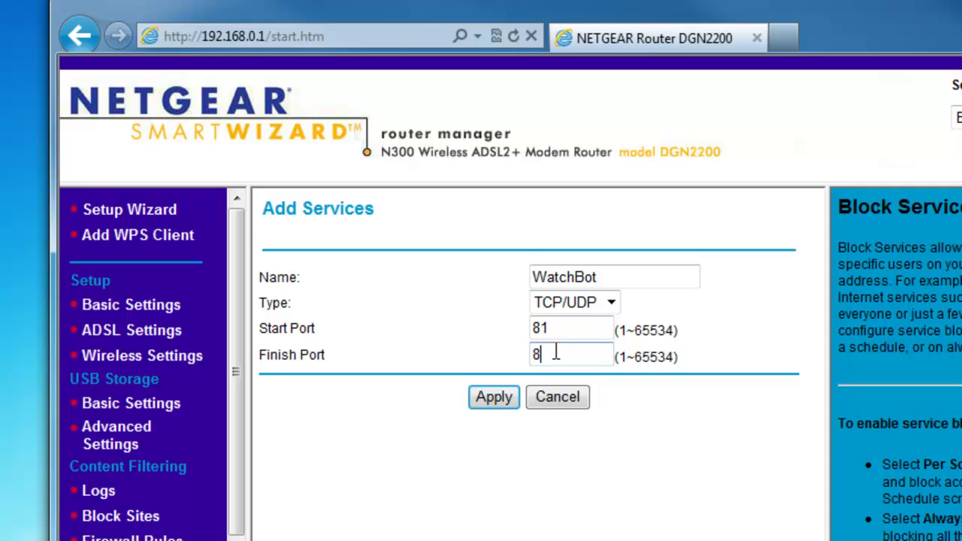
click(479, 403)
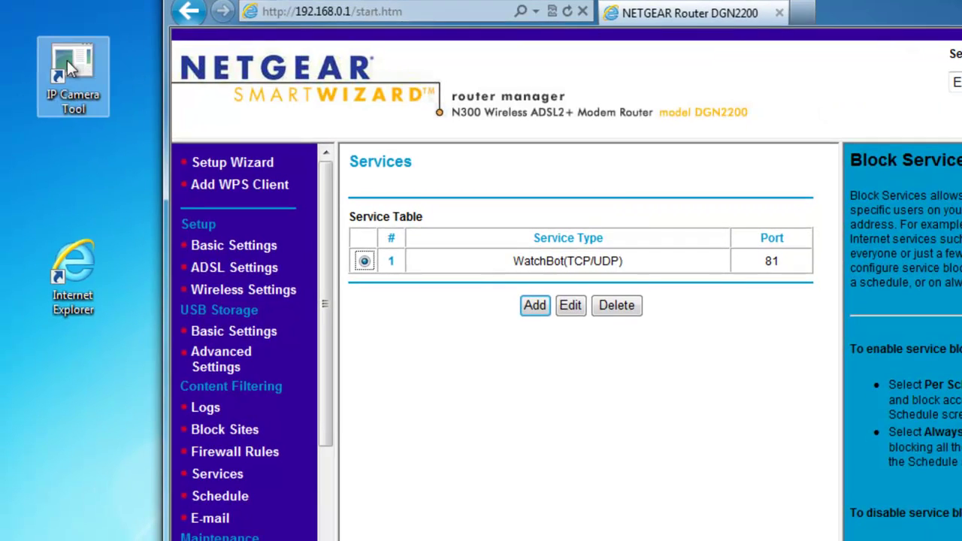
Reopen IP Camera Tool to check the camera, then close it.
click(69, 66)
double_click(67, 61)
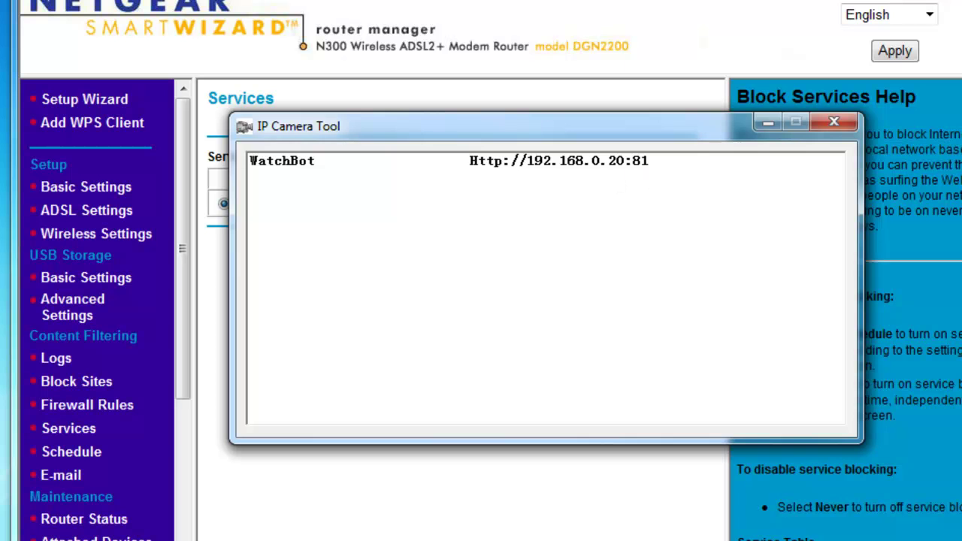
key(alt+F4)
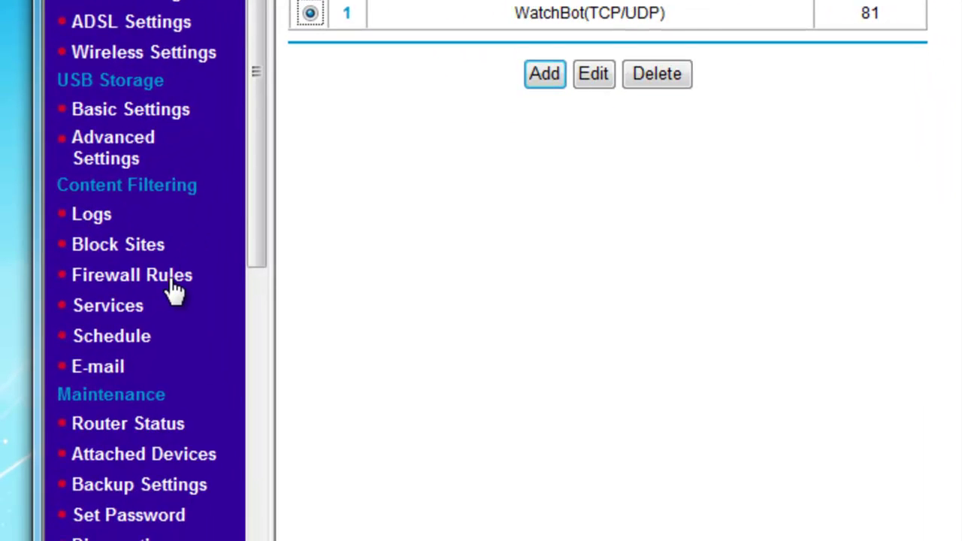
On Firewall Rules, start a new inbound rule with WatchBot as the service.
click(174, 293)
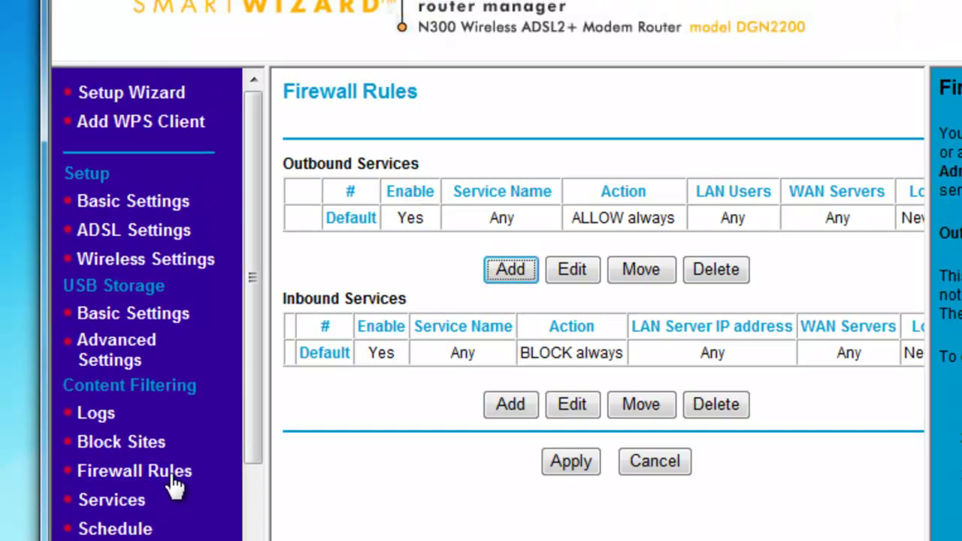
drag(414, 301, 301, 306)
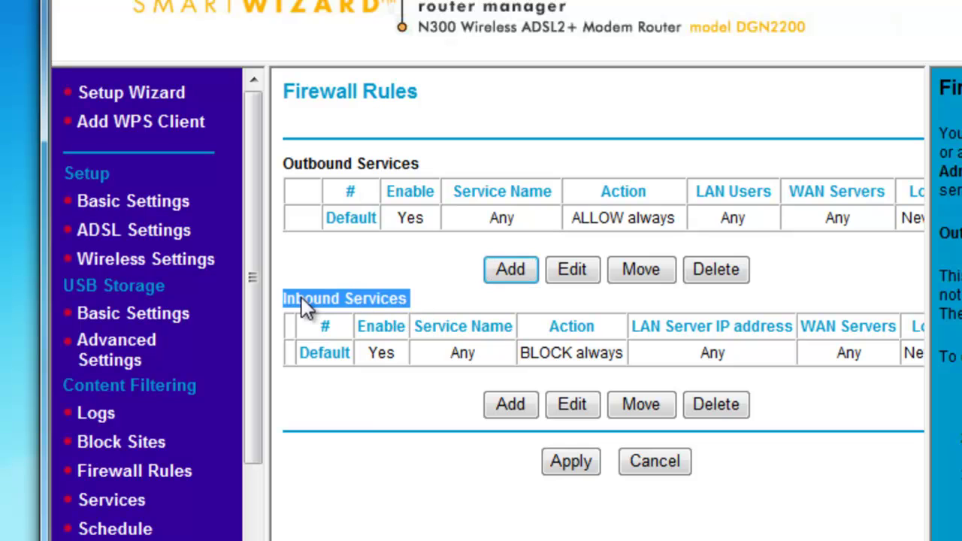
click(399, 482)
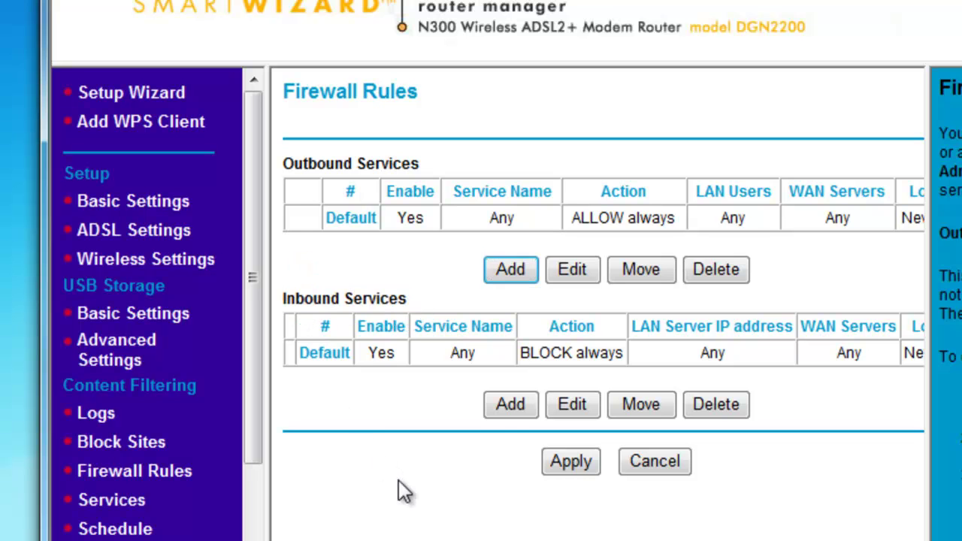
click(500, 405)
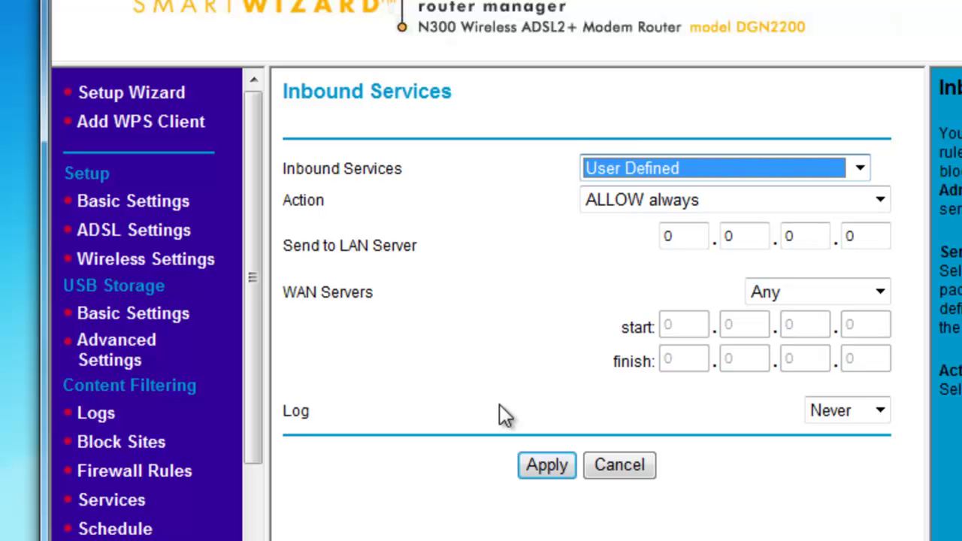
click(861, 170)
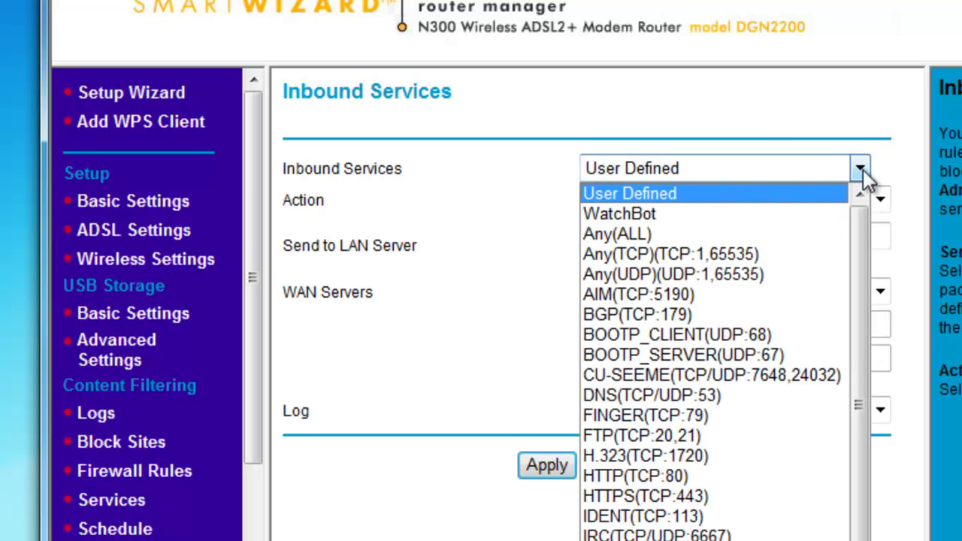
click(653, 215)
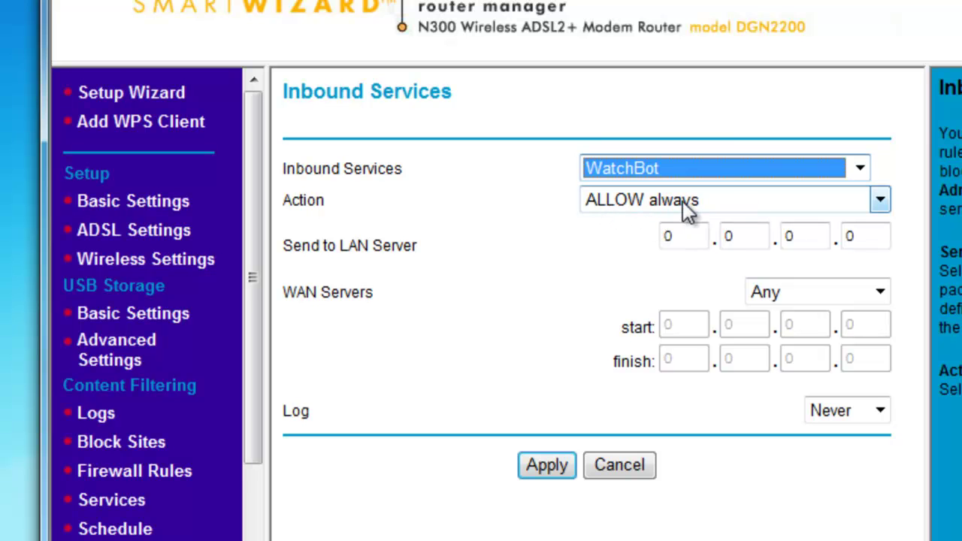
Set the inbound rule's LAN server address to 192.168.0.20 and apply it.
drag(679, 236, 659, 238)
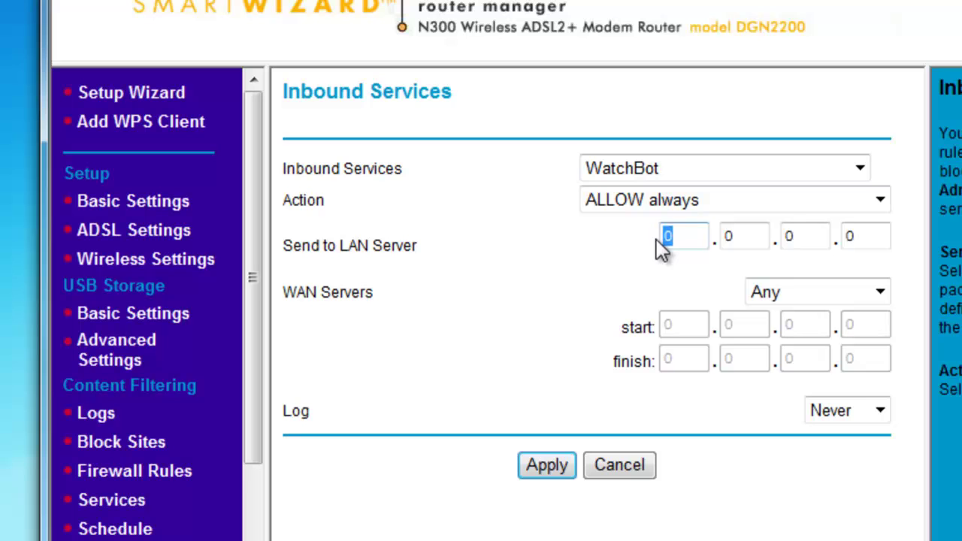
text(192)
key(Tab)
text(168)
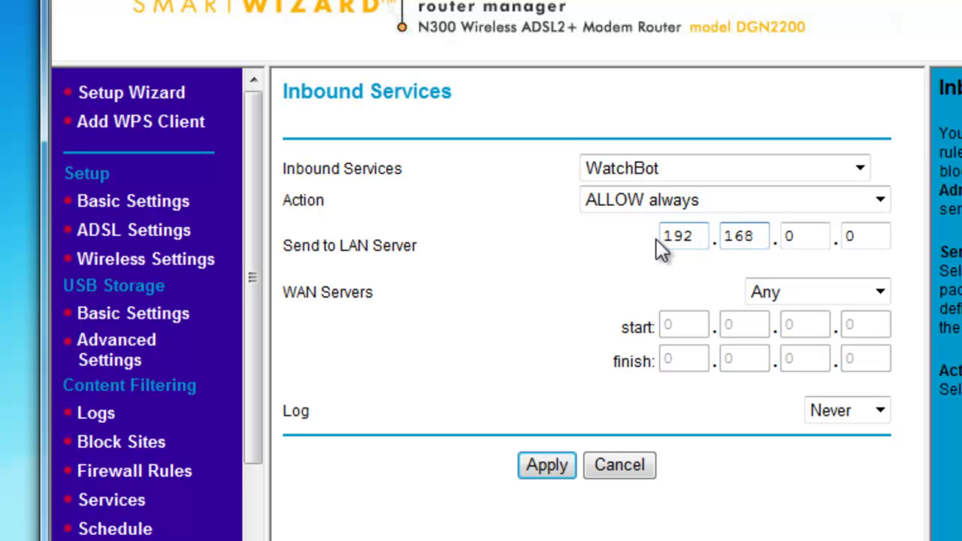
key(Tab)
text(0)
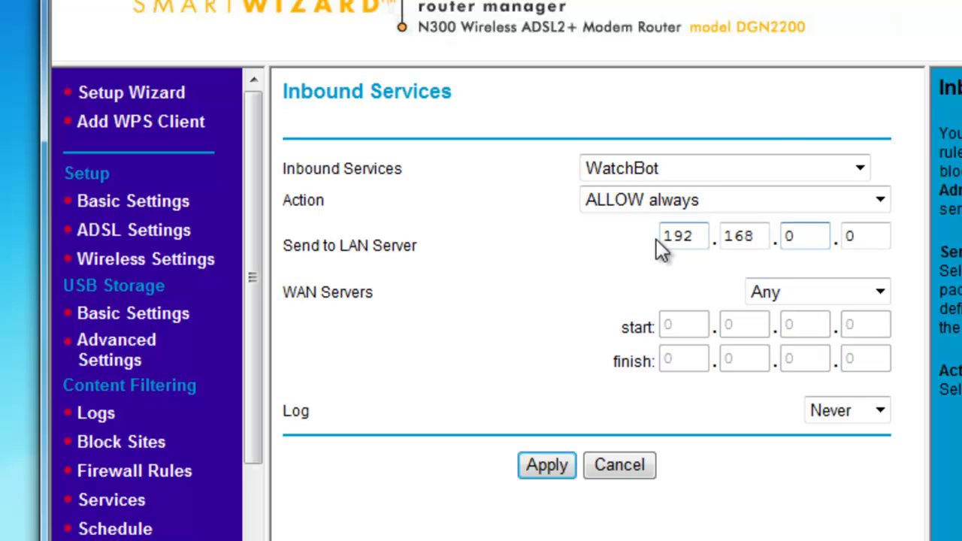
key(Tab)
text(20)
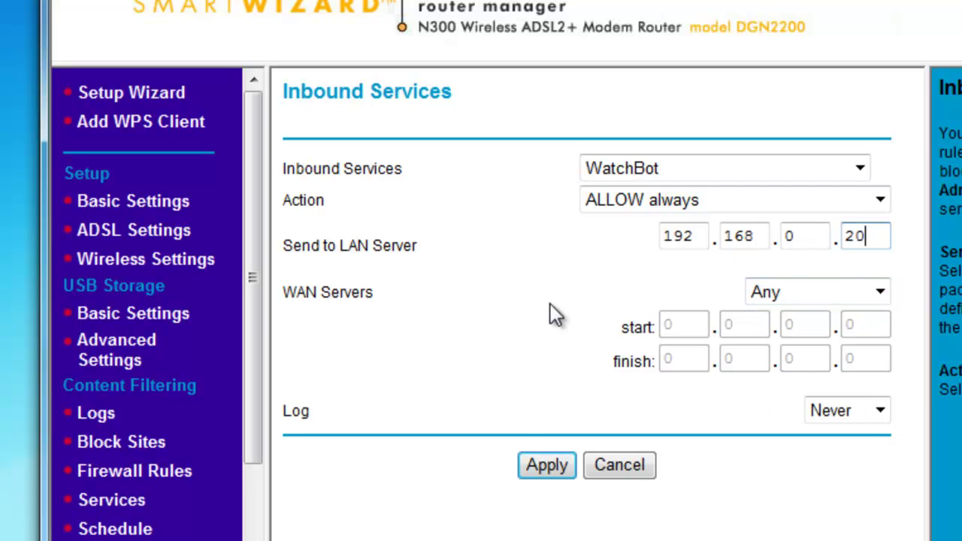
click(548, 470)
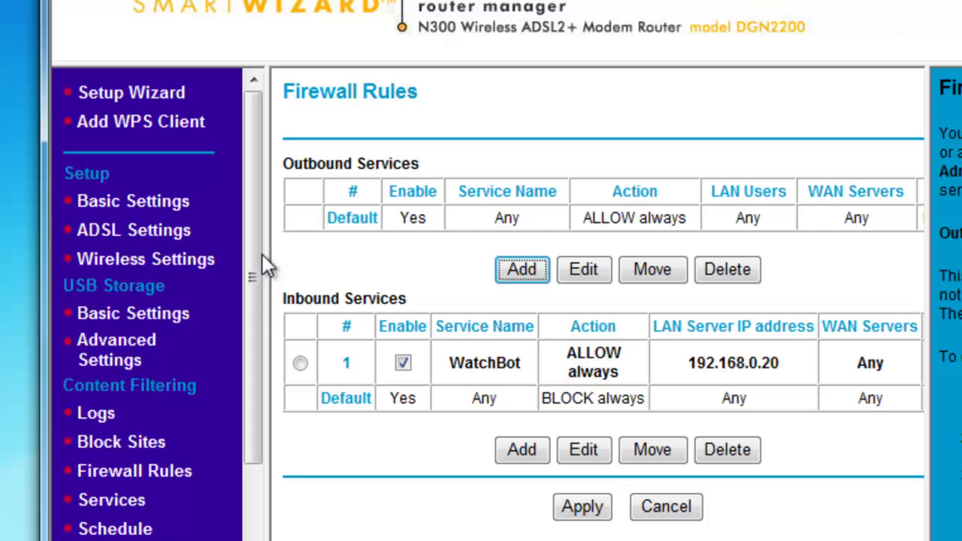
Start a new outbound rule for the WatchBot service with action ALLOW always.
drag(427, 164, 282, 163)
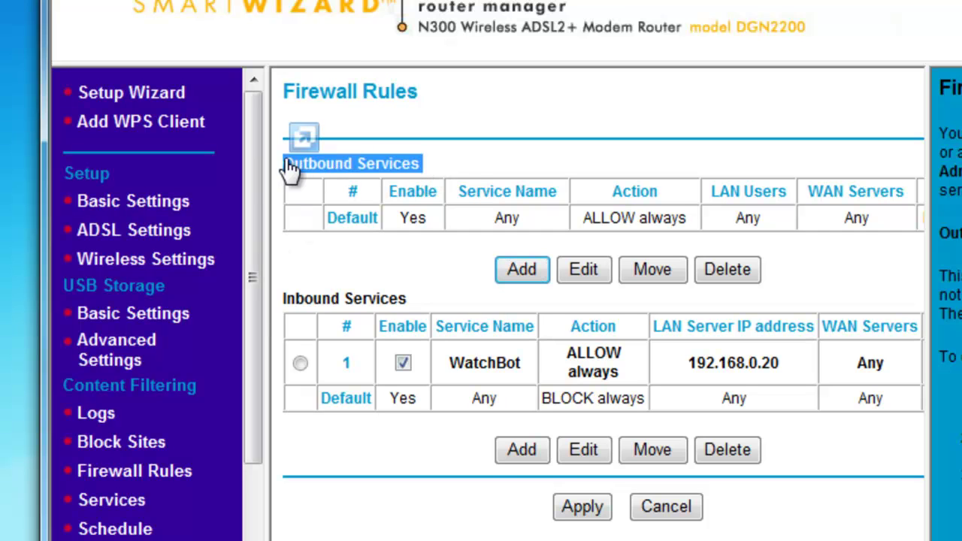
click(461, 163)
click(525, 277)
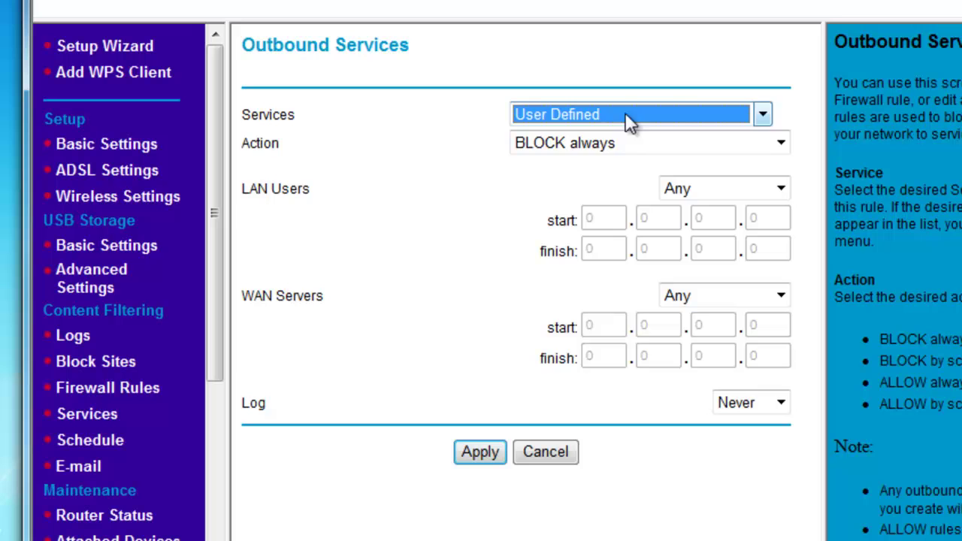
click(763, 116)
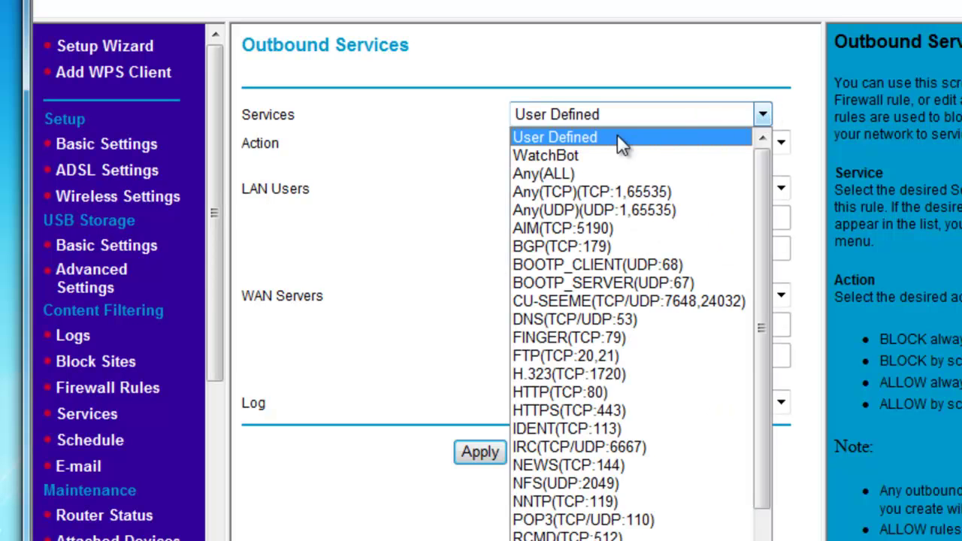
click(569, 155)
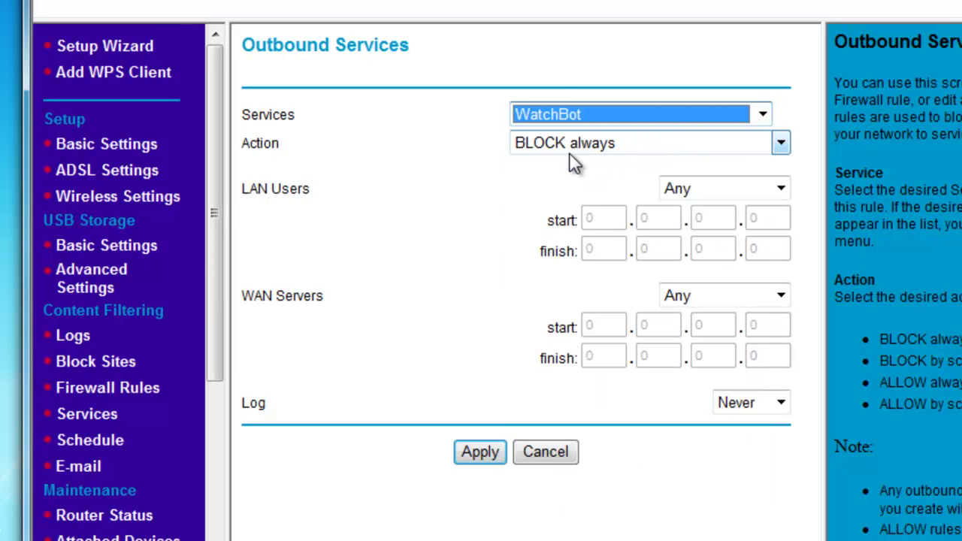
click(781, 143)
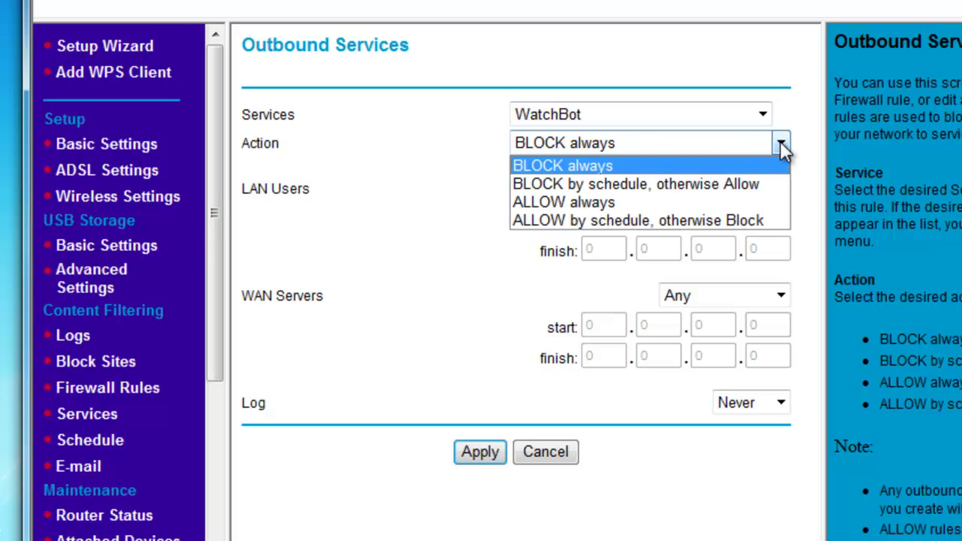
click(564, 202)
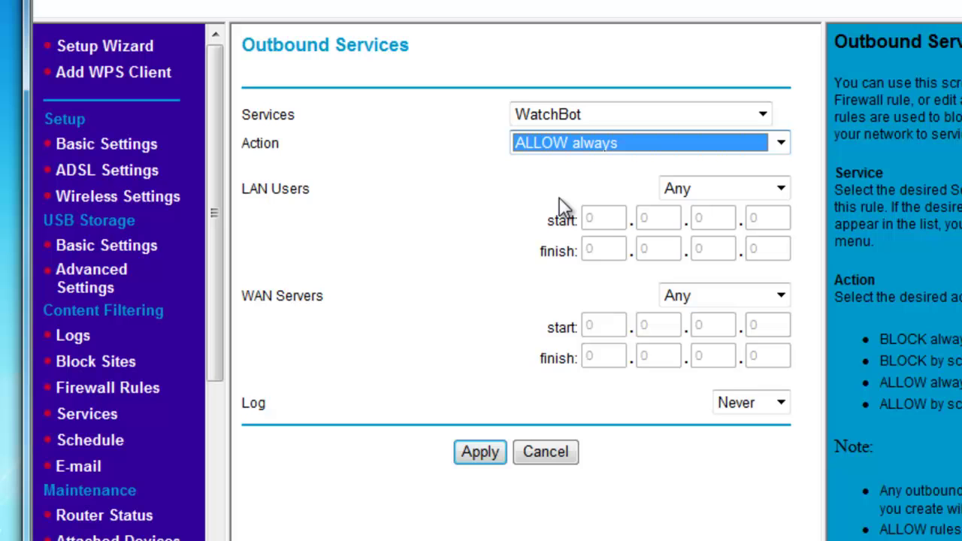
Limit the outbound rule's LAN users to the single address 192.168.0.20 and apply it.
click(779, 188)
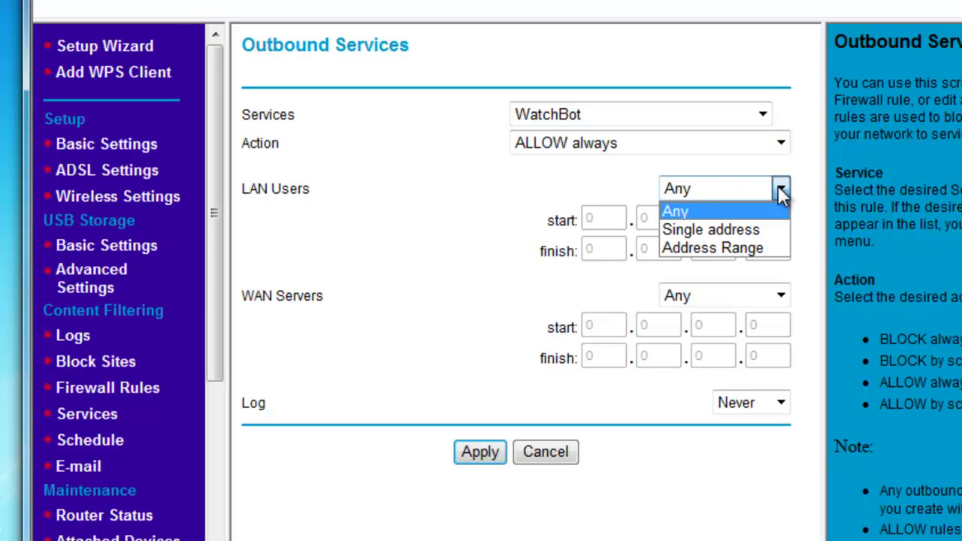
click(707, 230)
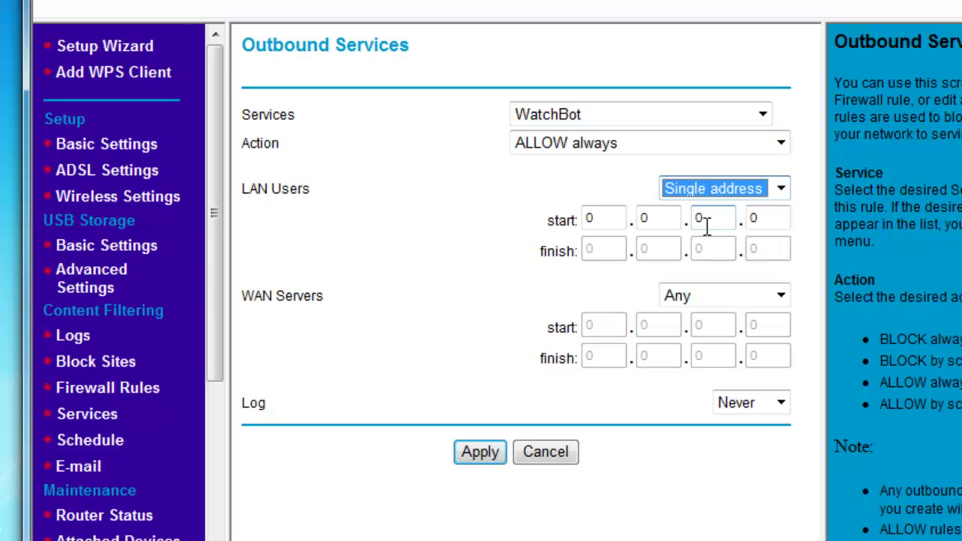
key(Tab)
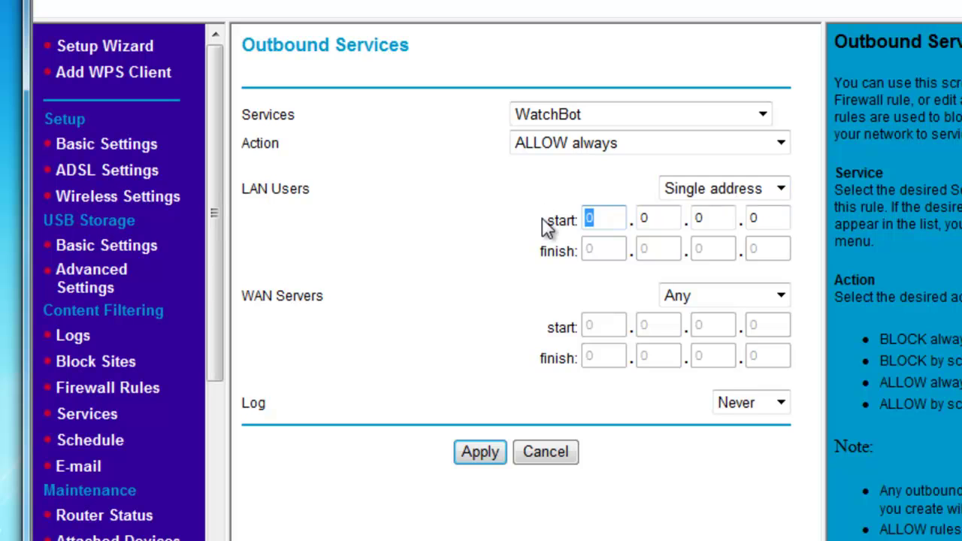
text(192)
key(Tab)
text(168)
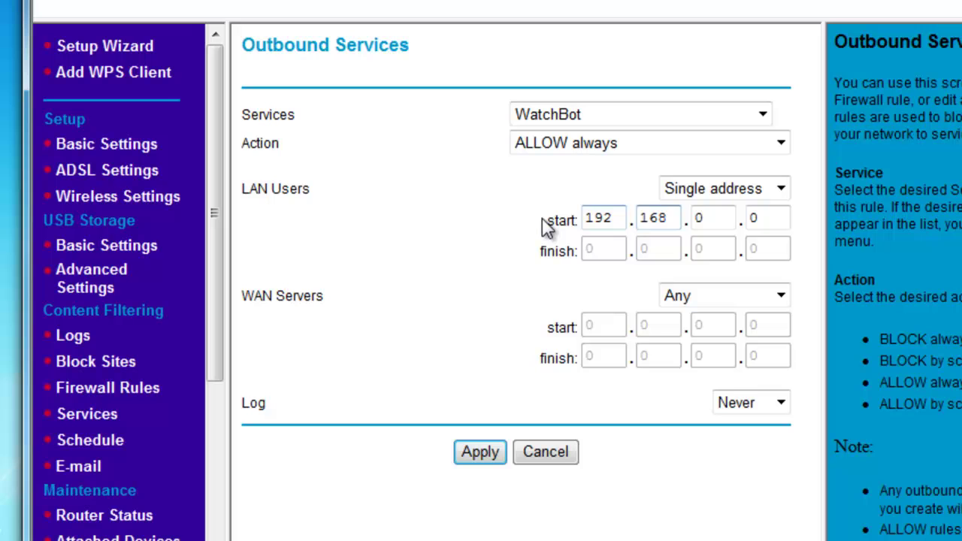
key(Tab)
text(0)
key(Tab)
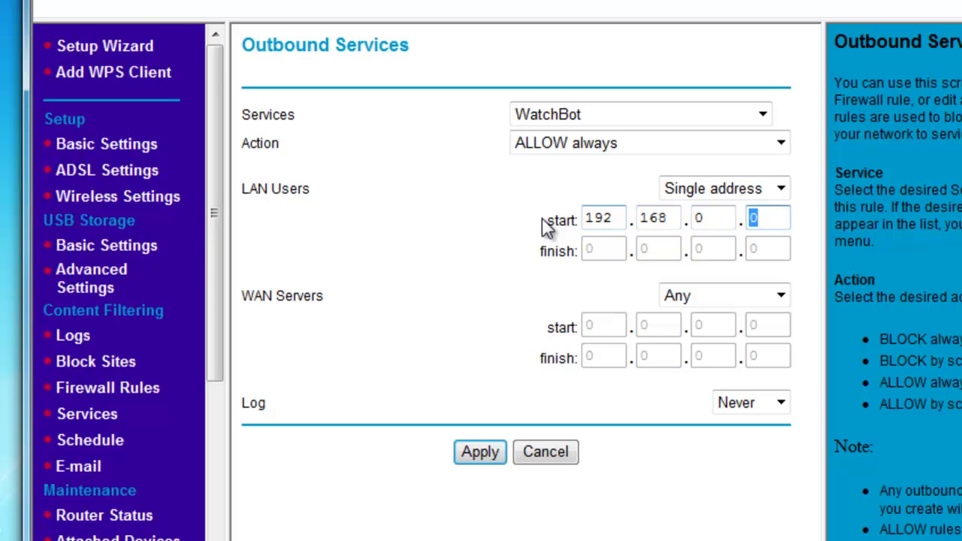
text(20)
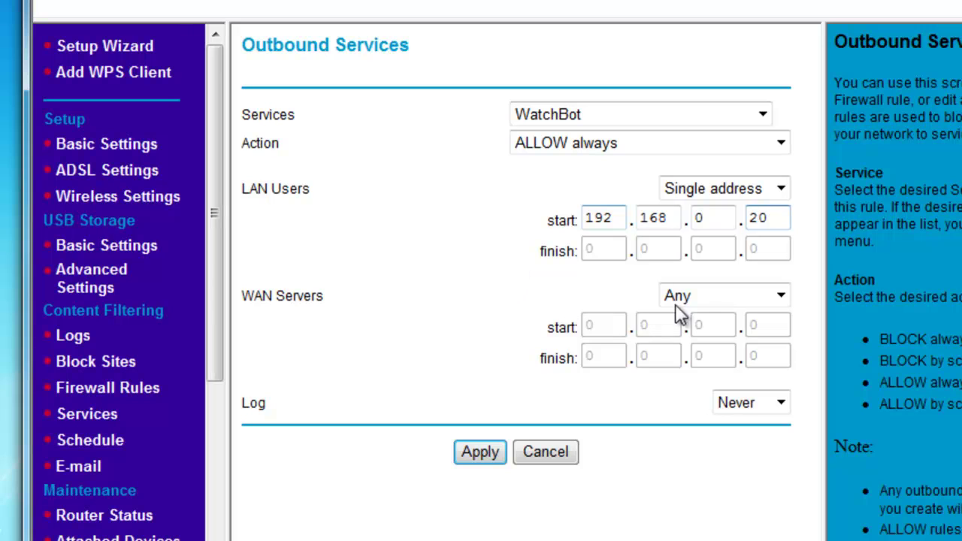
click(472, 454)
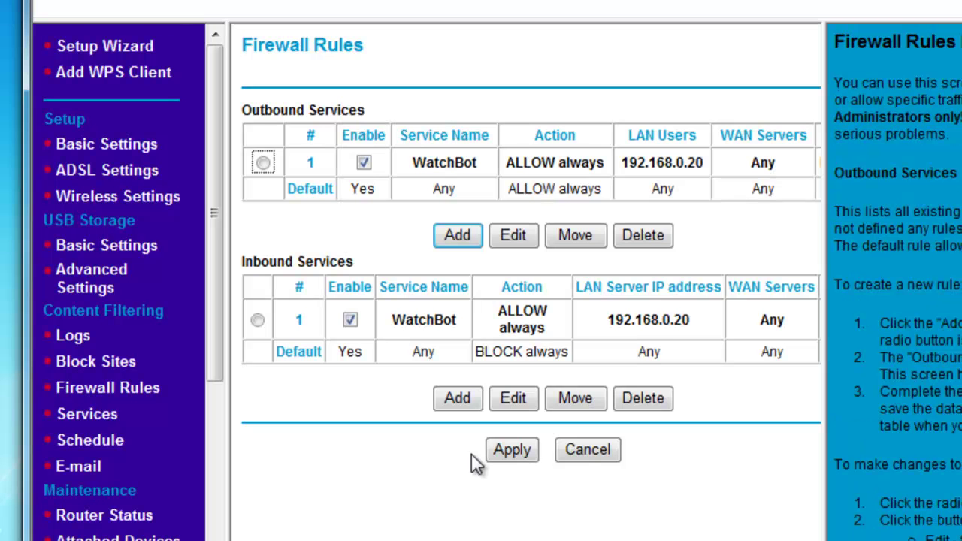
Apply the Firewall Rules page to save both WatchBot ALLOW rules.
click(517, 456)
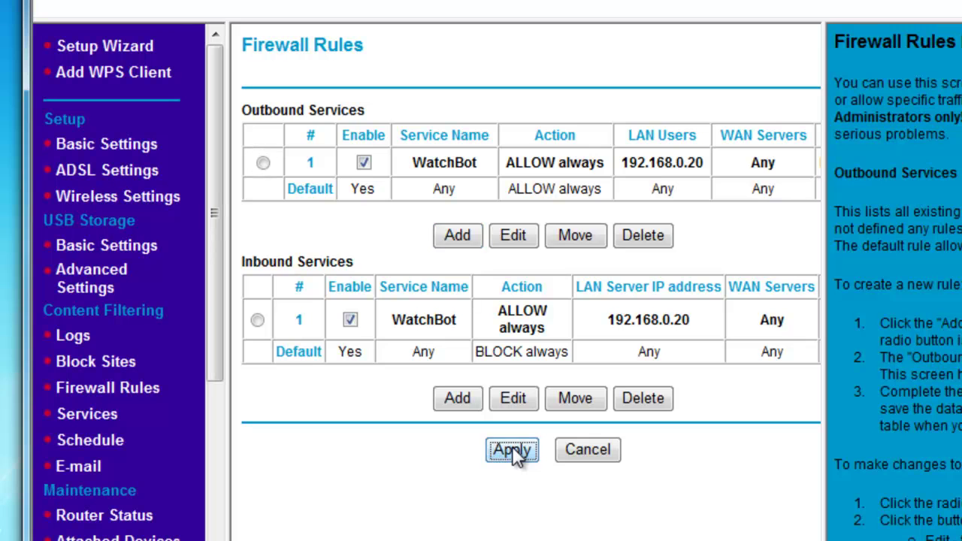